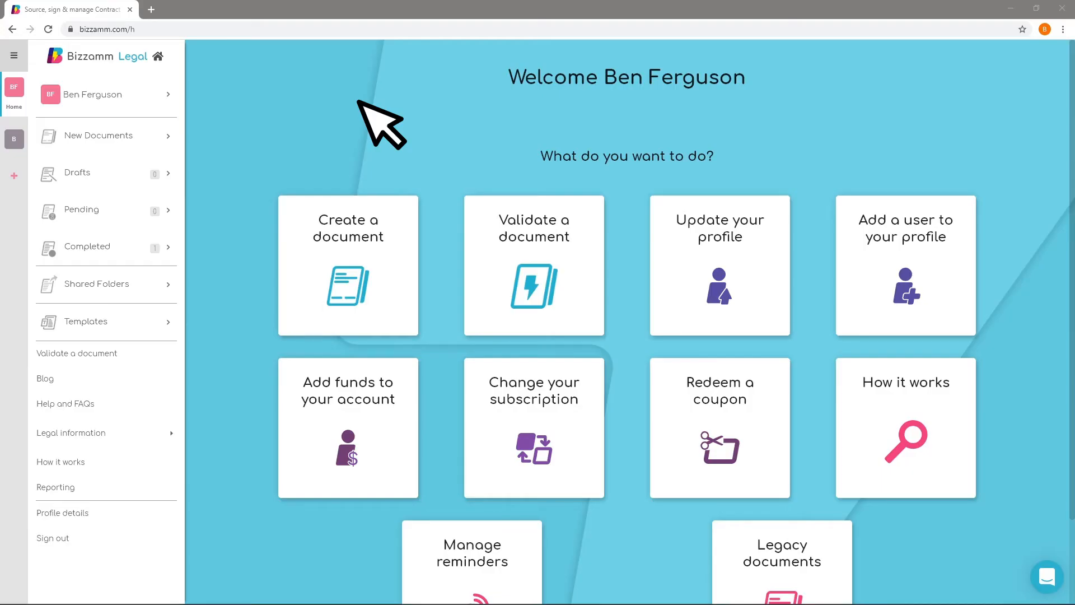
# Invite a collaborator to the personal profile by entering their e-mail, first name and surname and sending the invitation
pyautogui.click(160, 100)
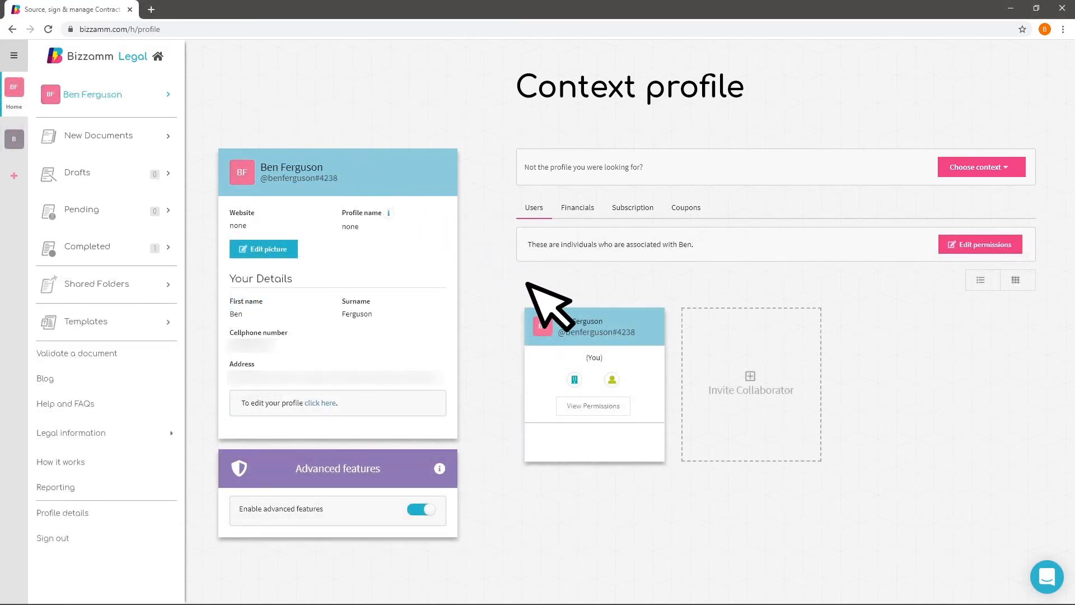
pyautogui.click(756, 444)
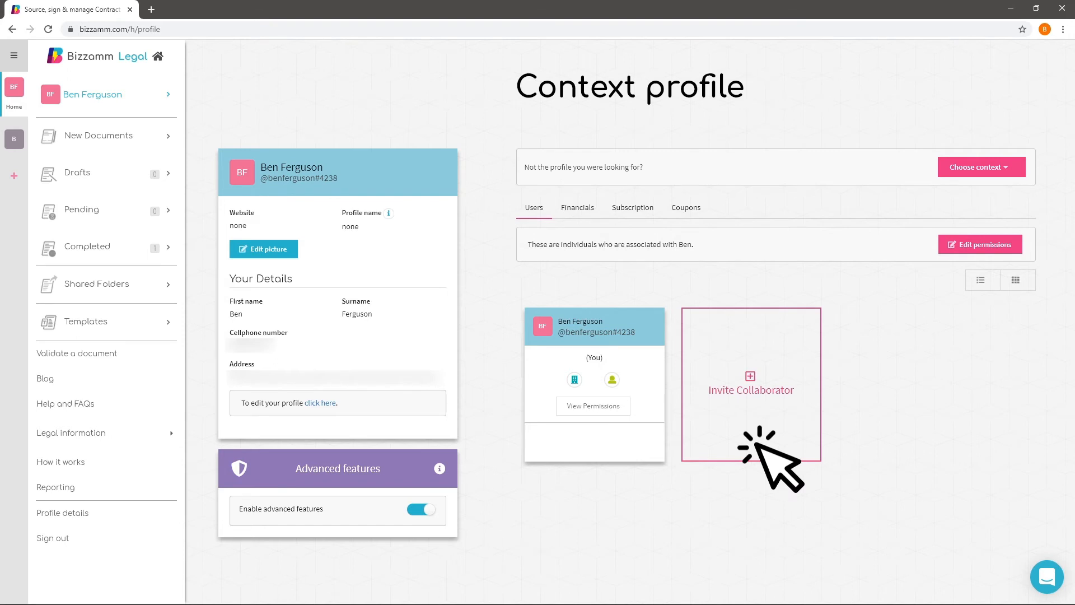
pyautogui.click(497, 191)
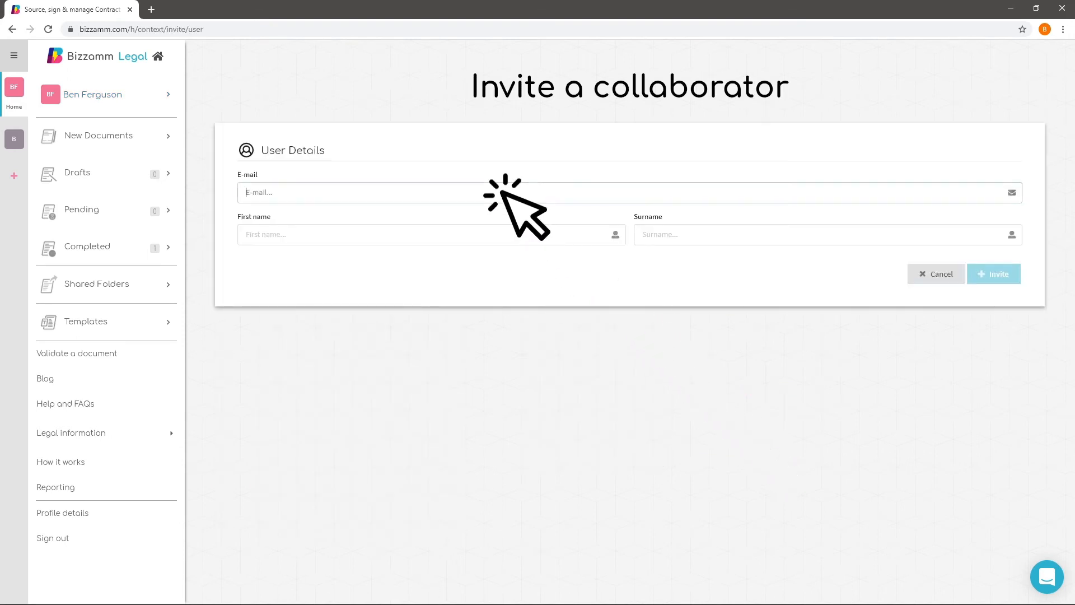
pyautogui.click(579, 231)
pyautogui.click(744, 231)
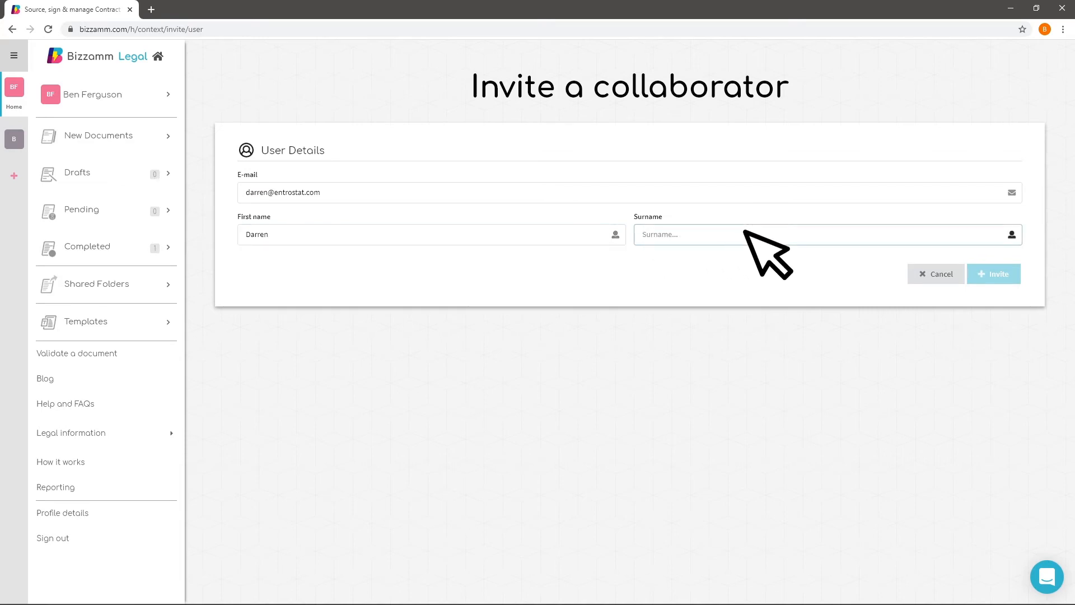
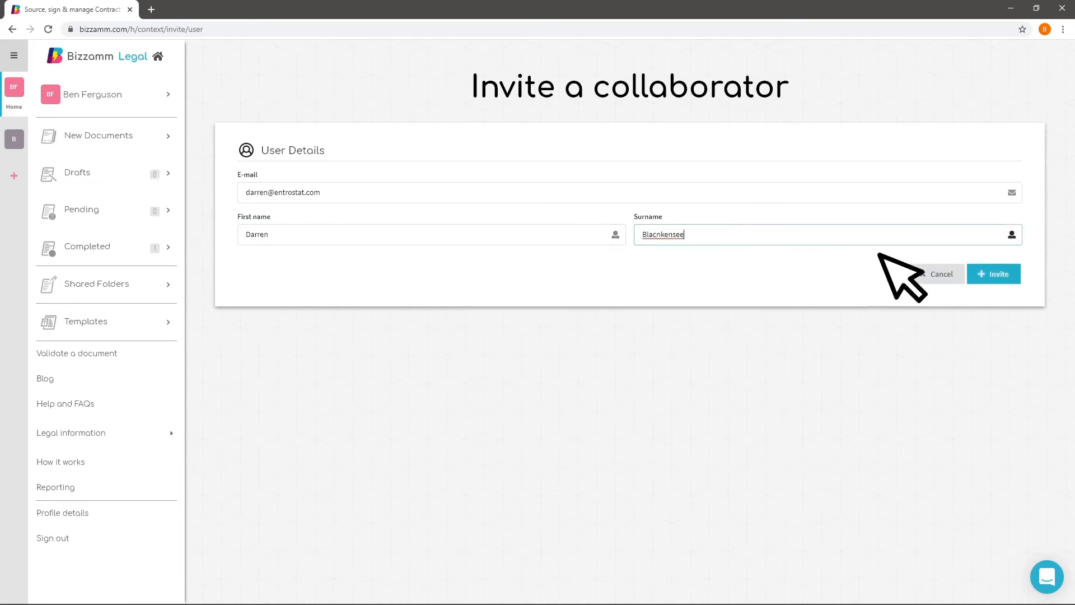
pyautogui.click(1001, 274)
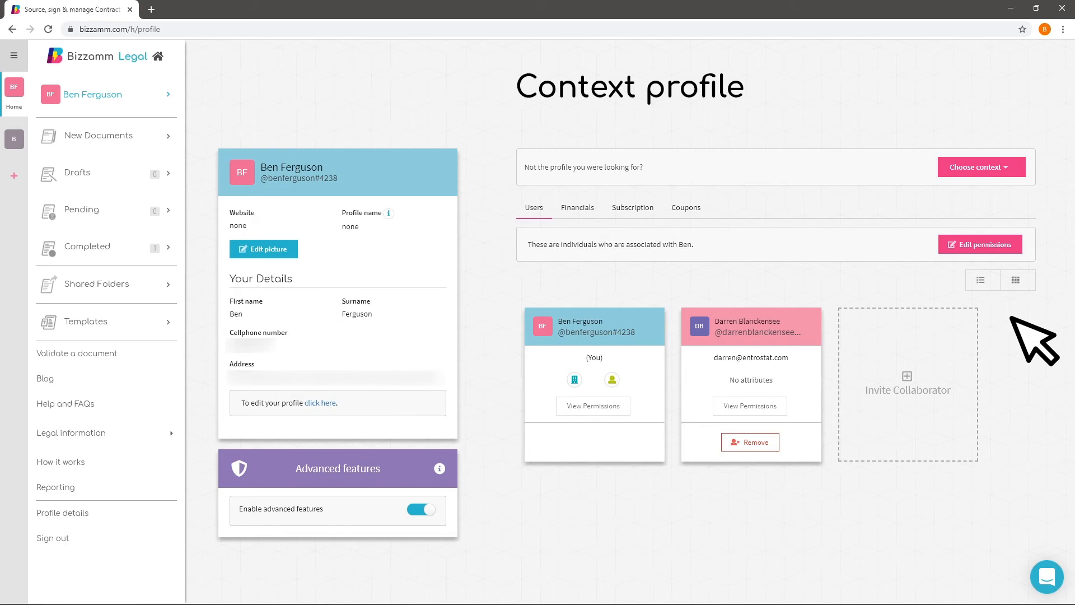
# Review the profile's permission categories, including Financials, Folders, Legal document management, Legal documents, Collaborator and Template management
pyautogui.click(1015, 246)
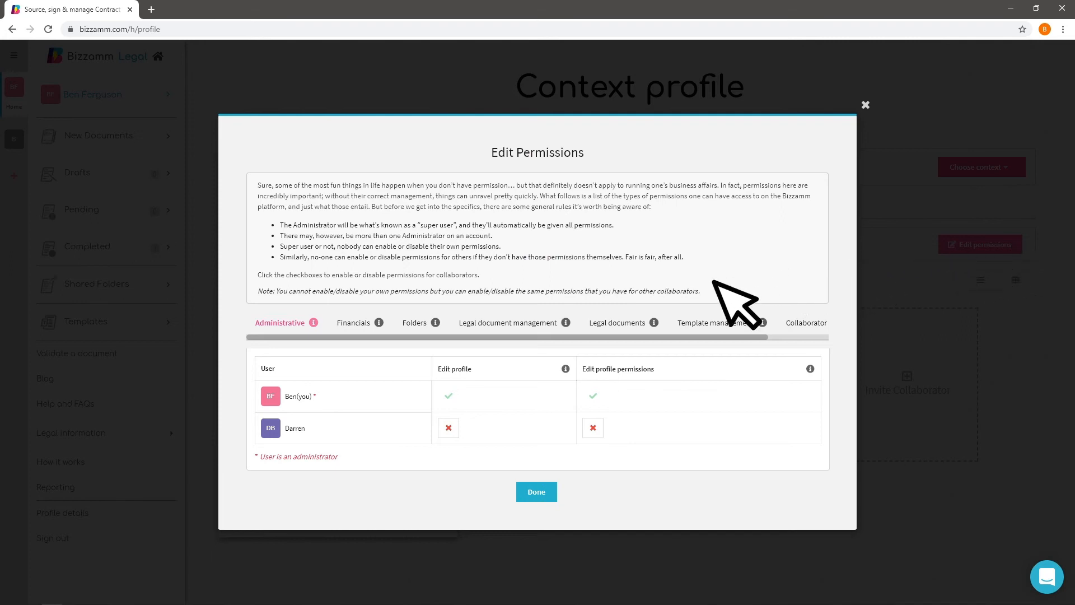
pyautogui.click(355, 324)
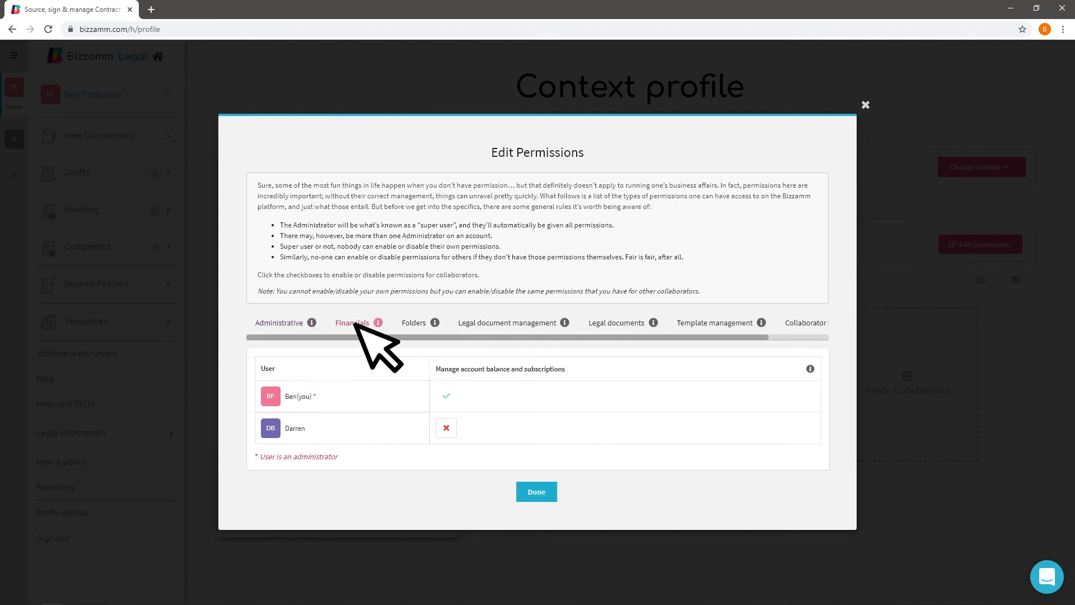
pyautogui.click(419, 327)
pyautogui.click(505, 328)
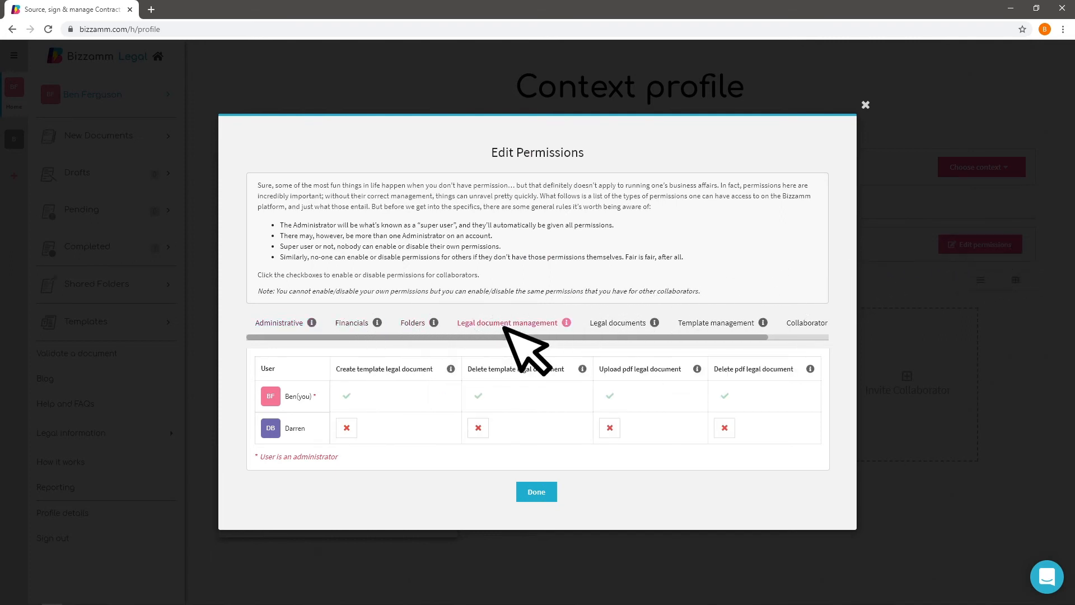
pyautogui.click(618, 323)
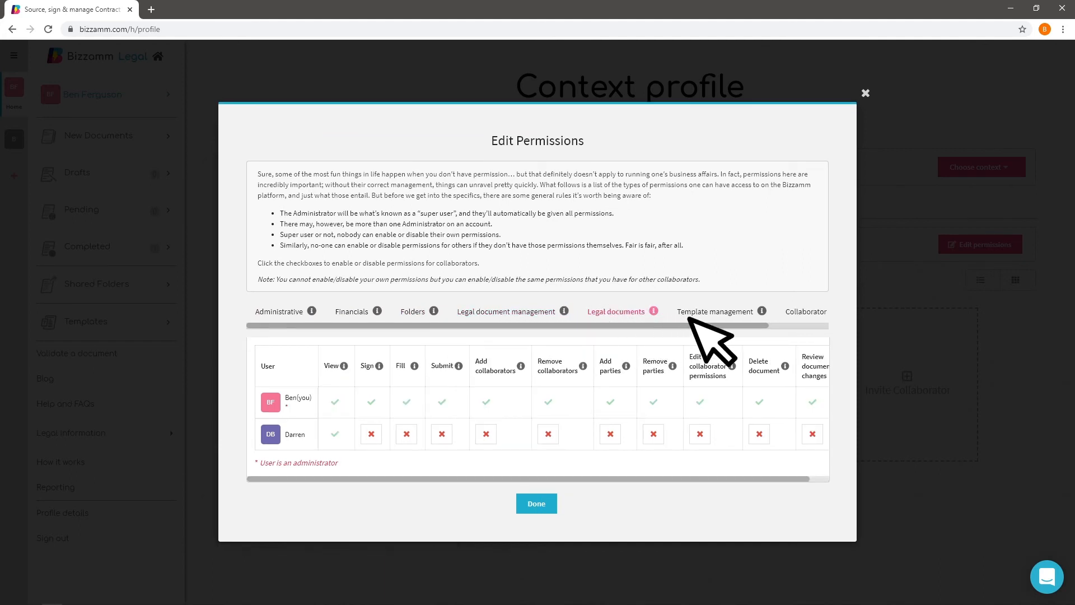
pyautogui.click(805, 313)
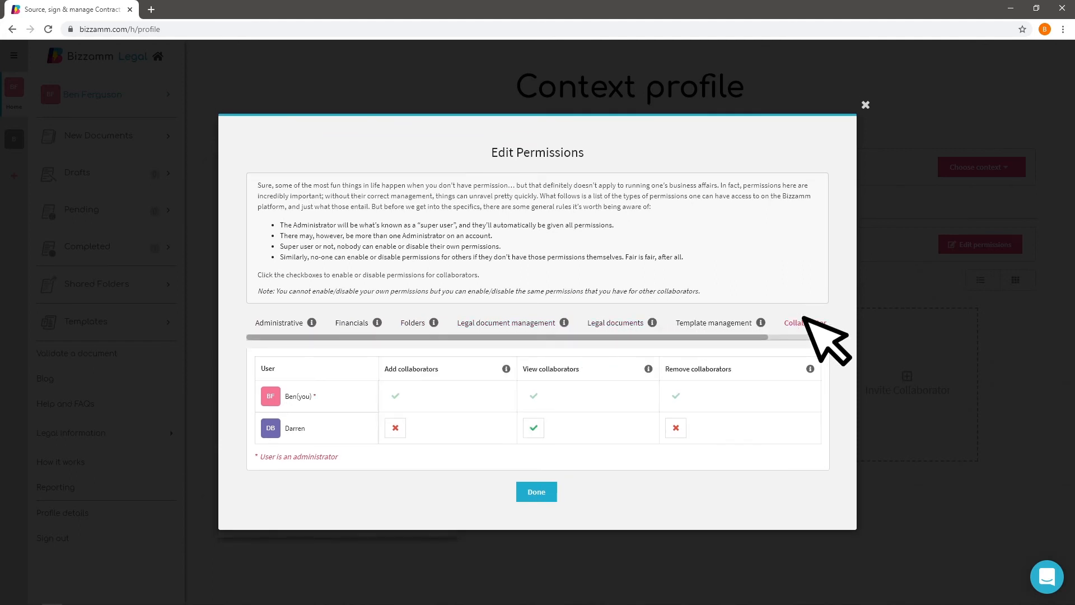
pyautogui.click(716, 322)
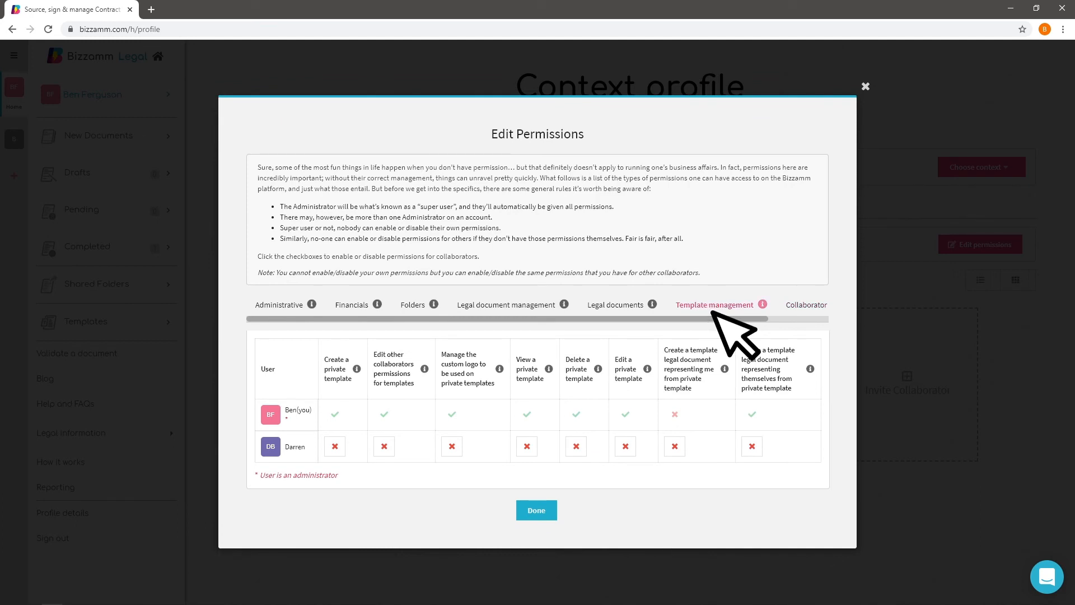
# Try granting the new collaborator the "Edit a private template" permission, revoke it again and finish editing profile permissions
pyautogui.click(630, 450)
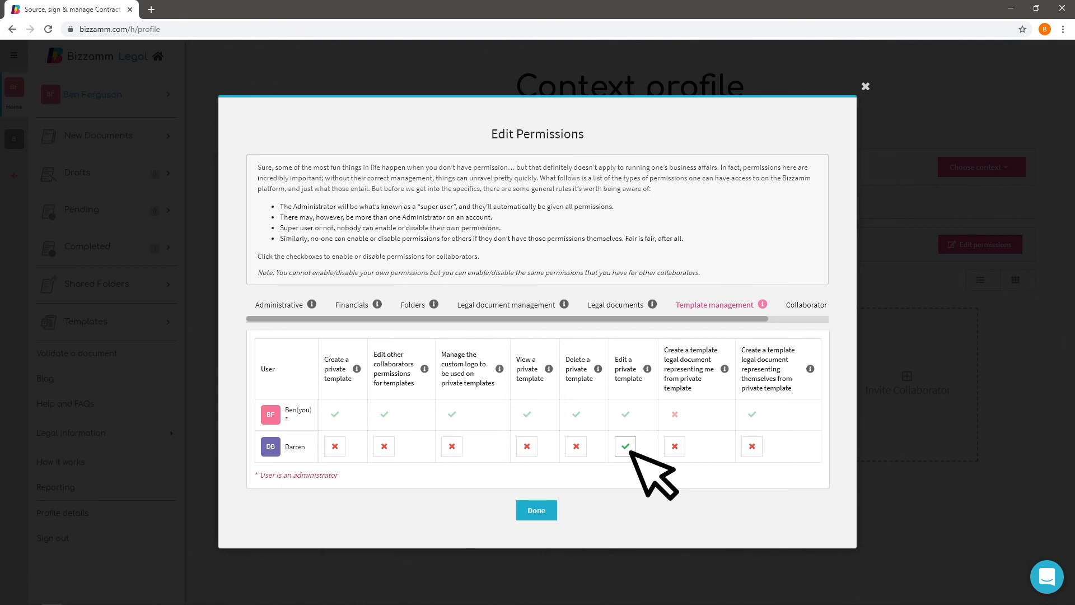
pyautogui.click(630, 451)
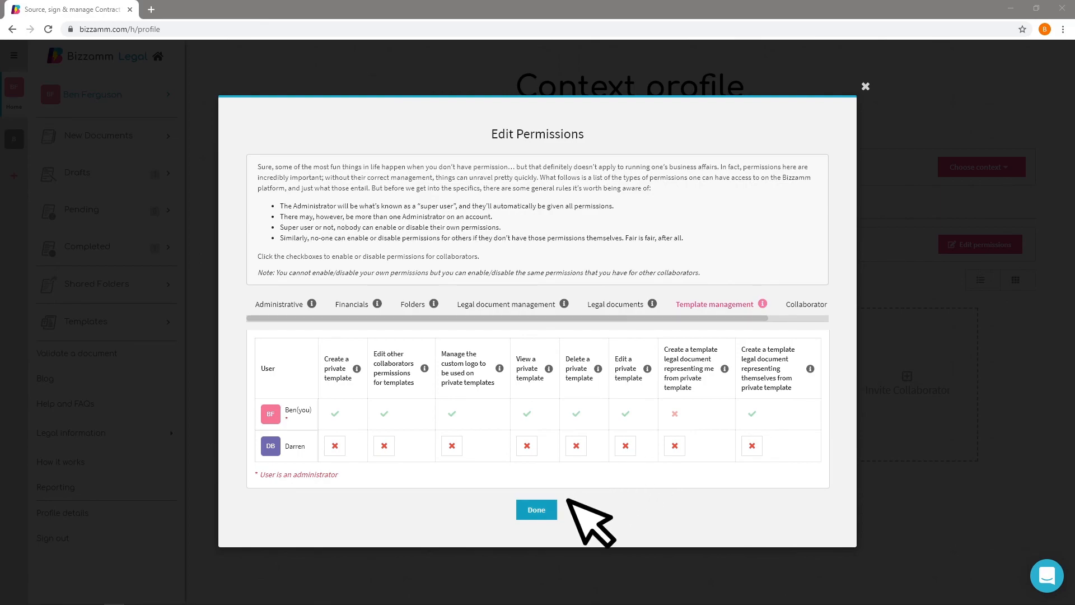
pyautogui.click(548, 510)
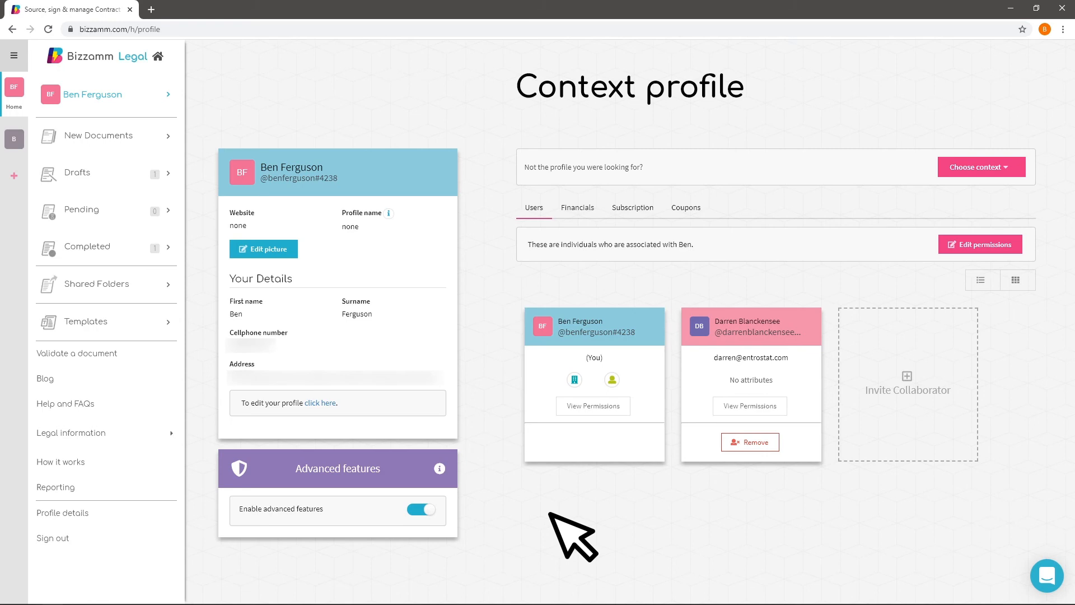
# Open the Directors' Resolution draft and add the invited collaborator as a representative among its parties
pyautogui.click(171, 173)
pyautogui.click(277, 187)
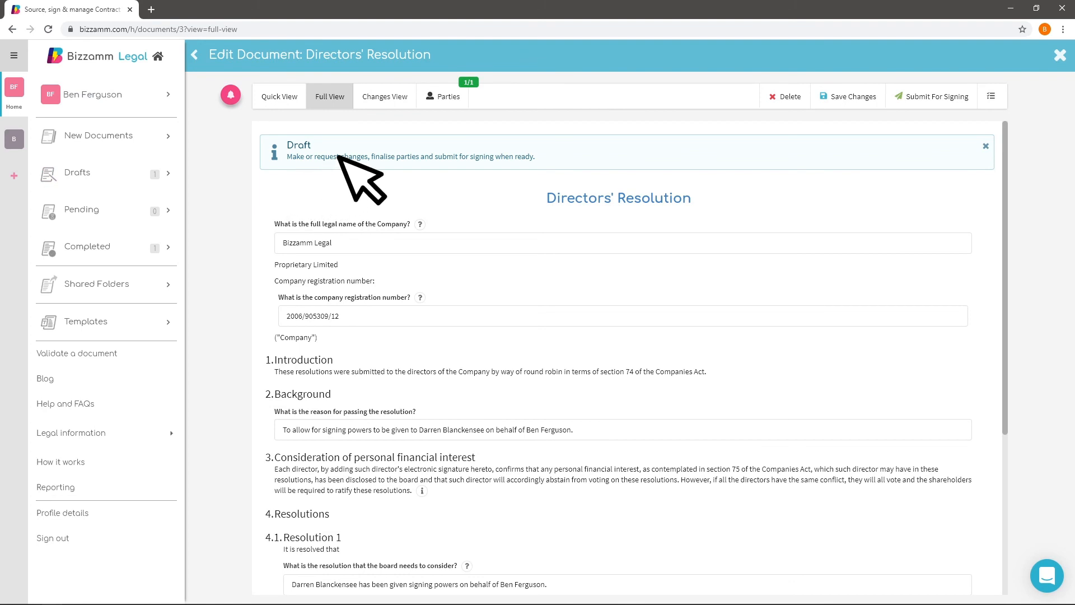
pyautogui.click(445, 96)
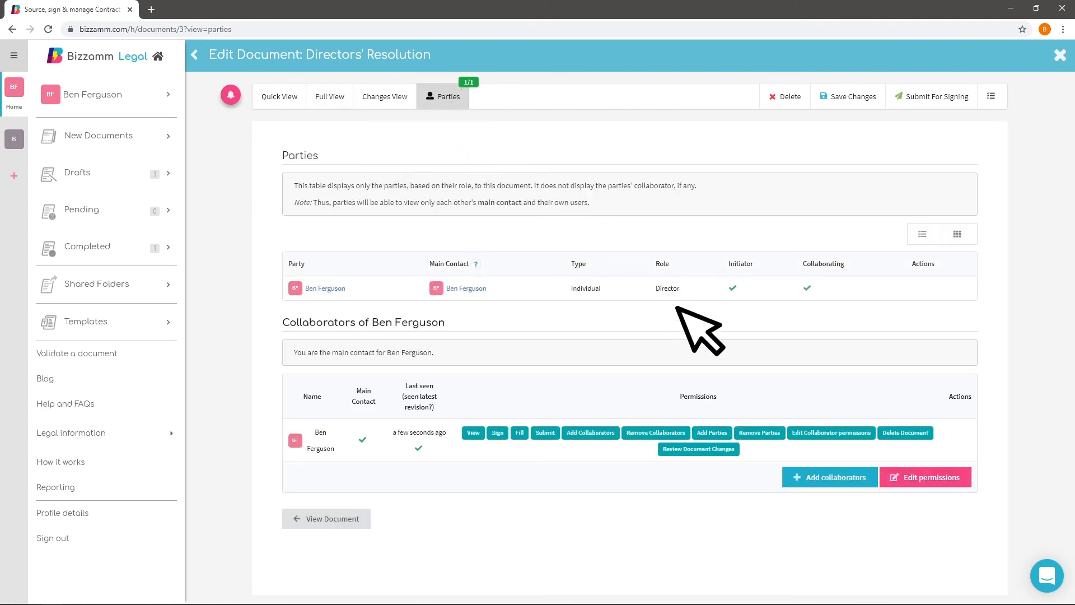
pyautogui.click(870, 477)
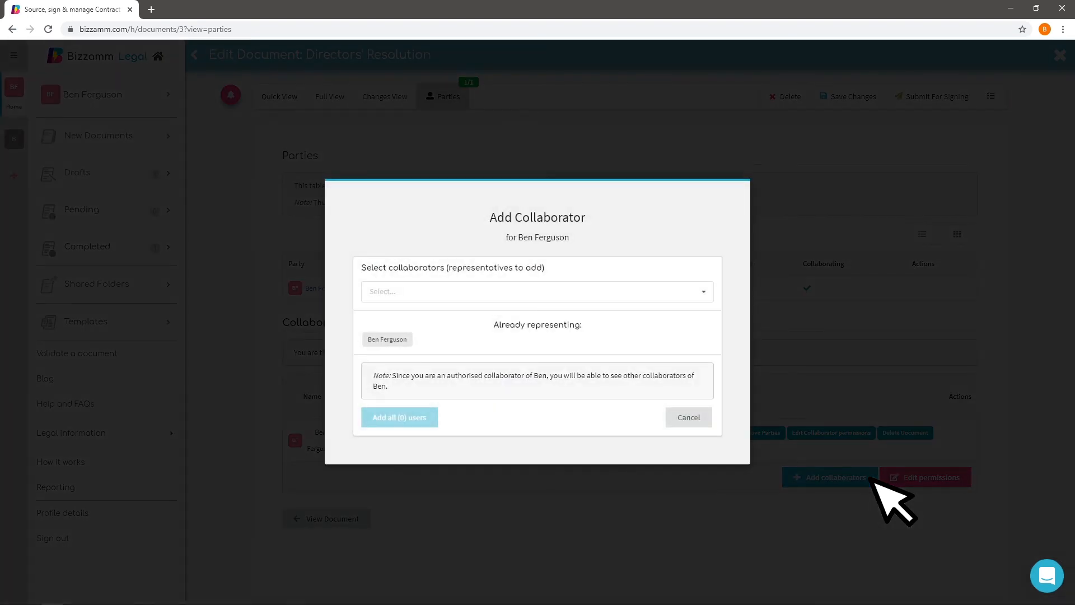
pyautogui.click(703, 295)
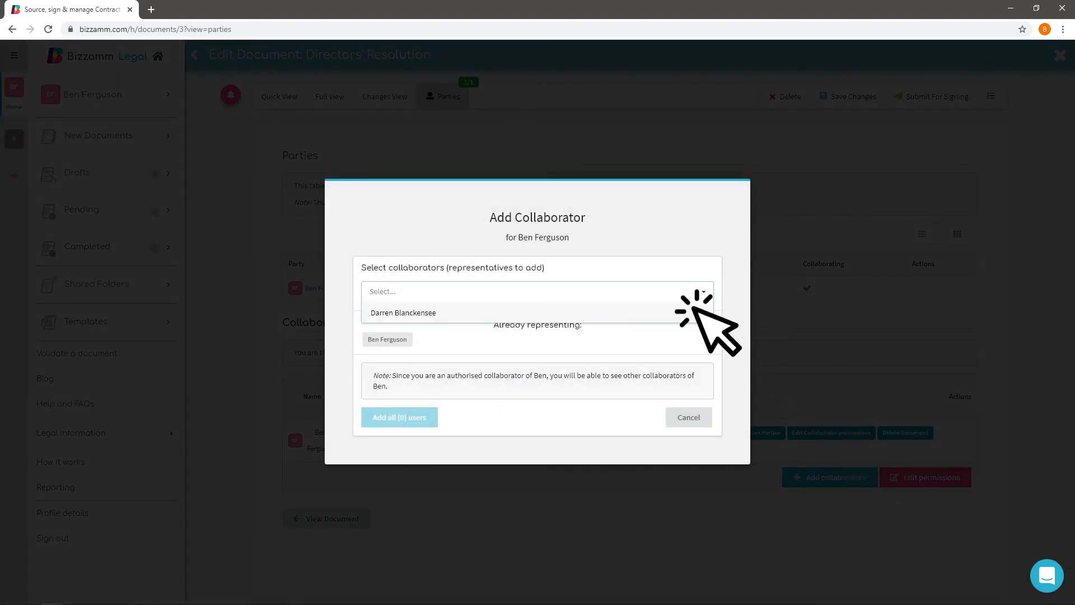
pyautogui.click(696, 311)
pyautogui.click(435, 430)
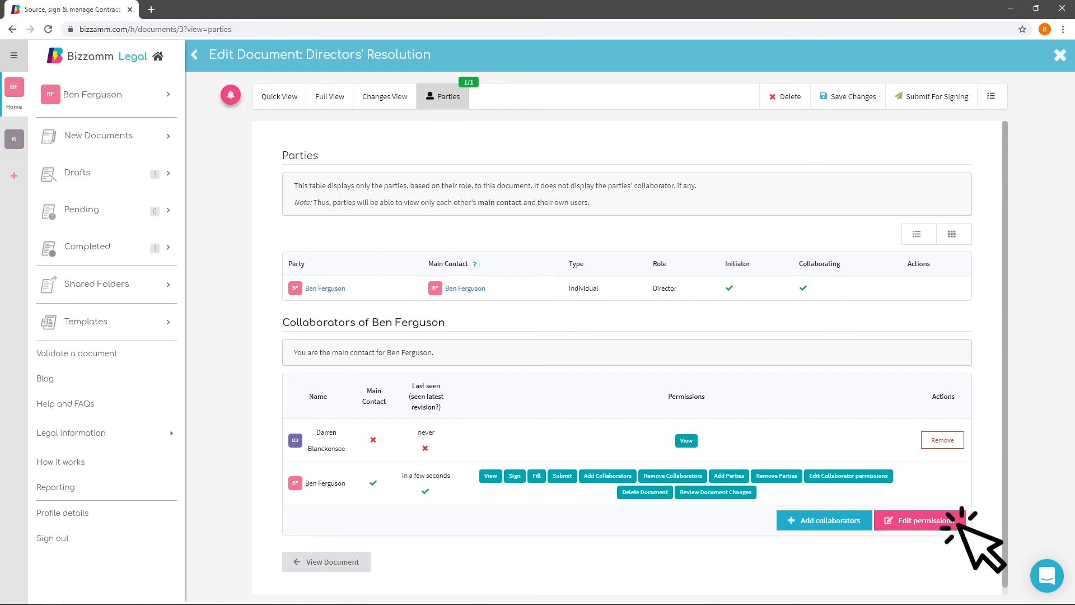
# Grant the added collaborator the Sign permission on the Directors' Resolution document
pyautogui.click(925, 520)
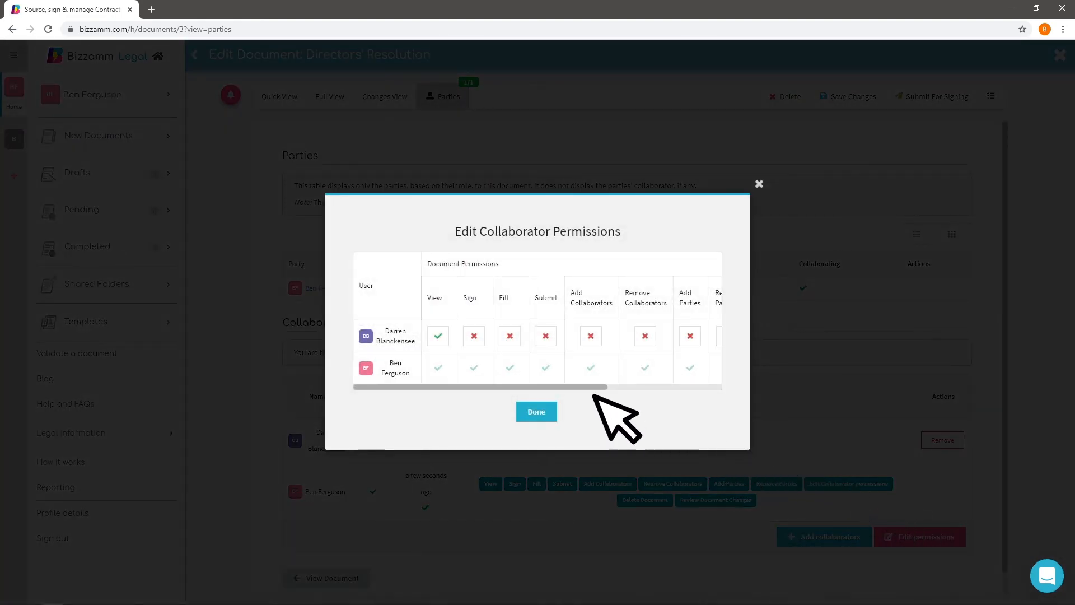
pyautogui.click(477, 339)
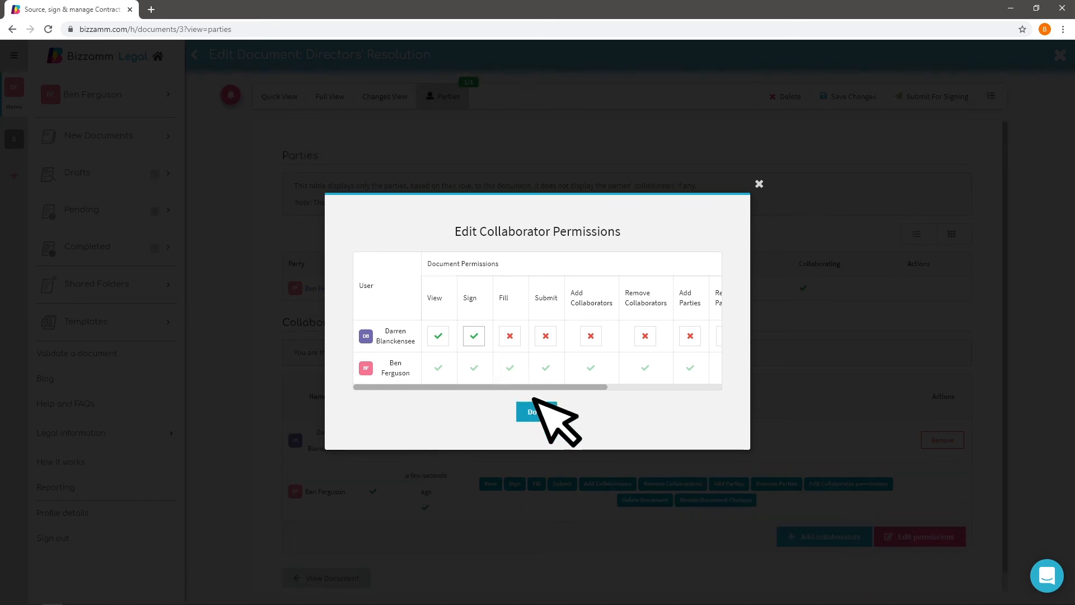
pyautogui.click(549, 416)
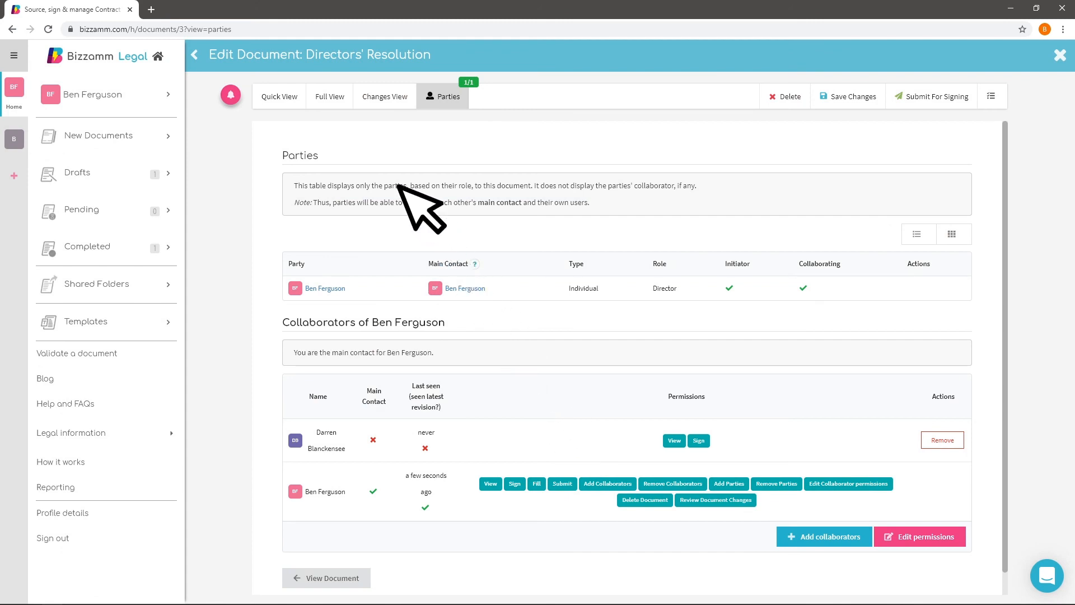
# Return to the full view of the Directors' Resolution and submit the document for signing
pyautogui.click(339, 100)
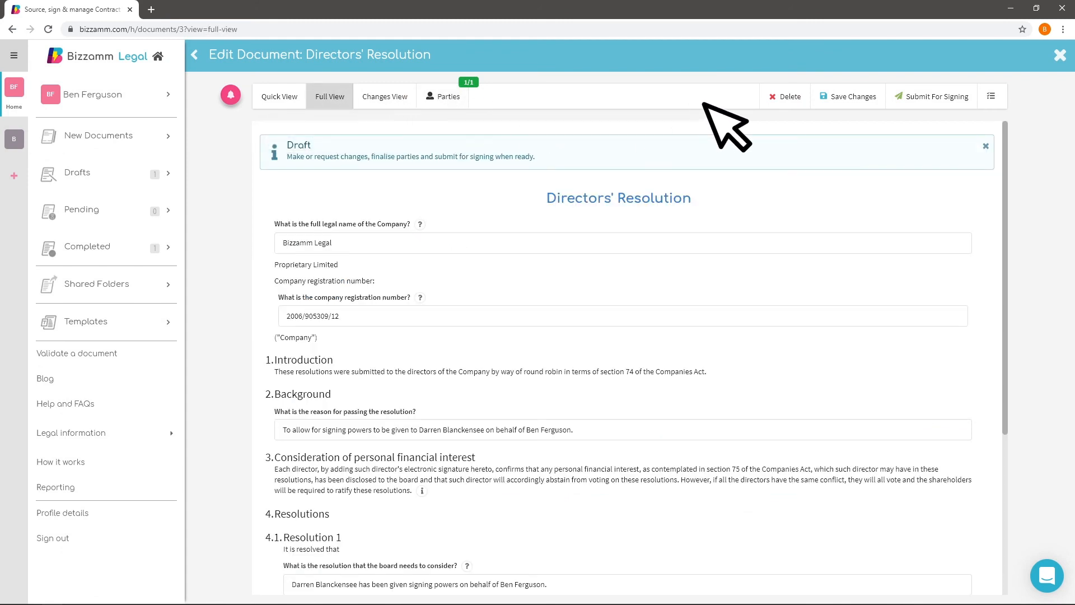
pyautogui.click(902, 104)
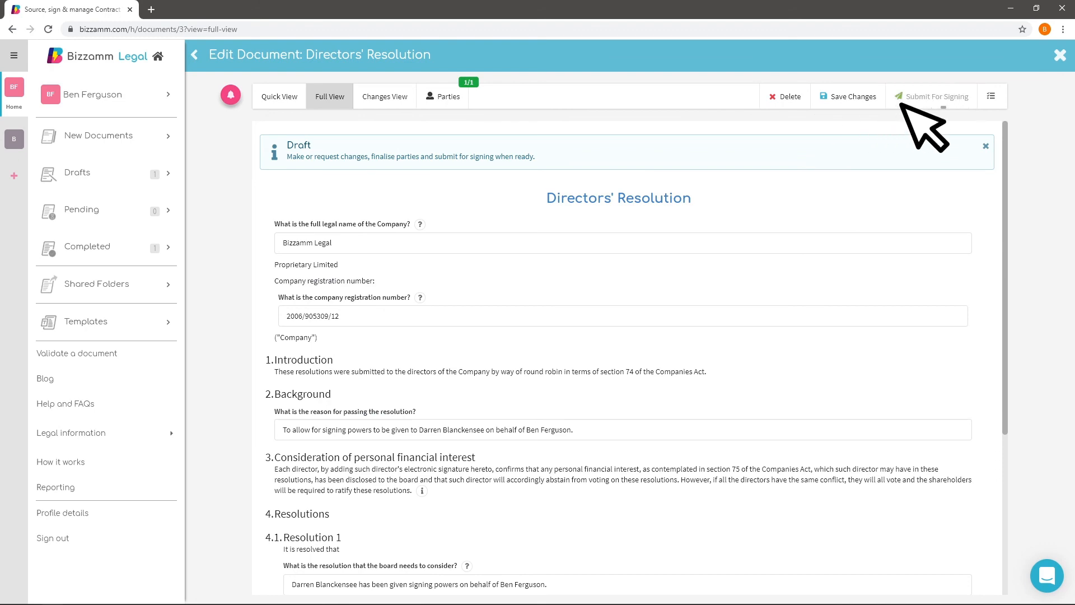